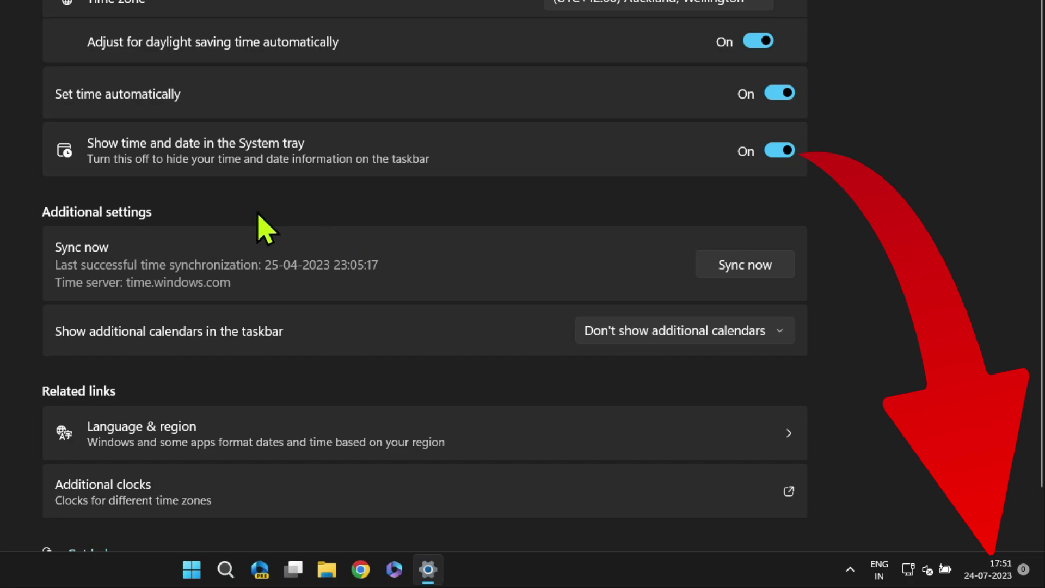
Switch 'Show time and date in the System tray' to Off on the Date & time page
{"action": "left_click", "coordinate": [780, 151]}
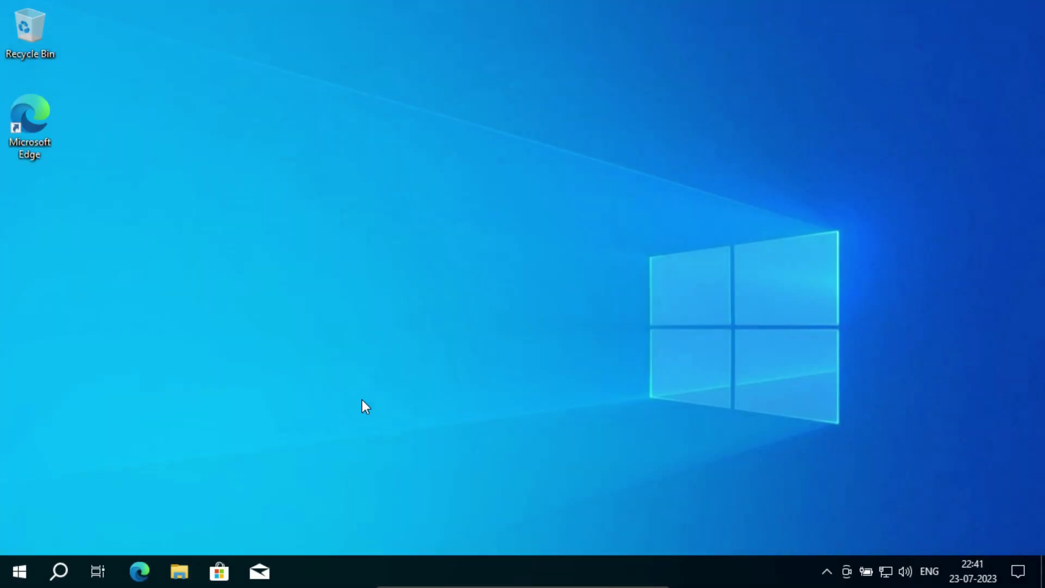
Switch off the Clock icon on the taskbar's 'Turn system icons on or off' page
{"action": "right_click", "coordinate": [334, 566]}
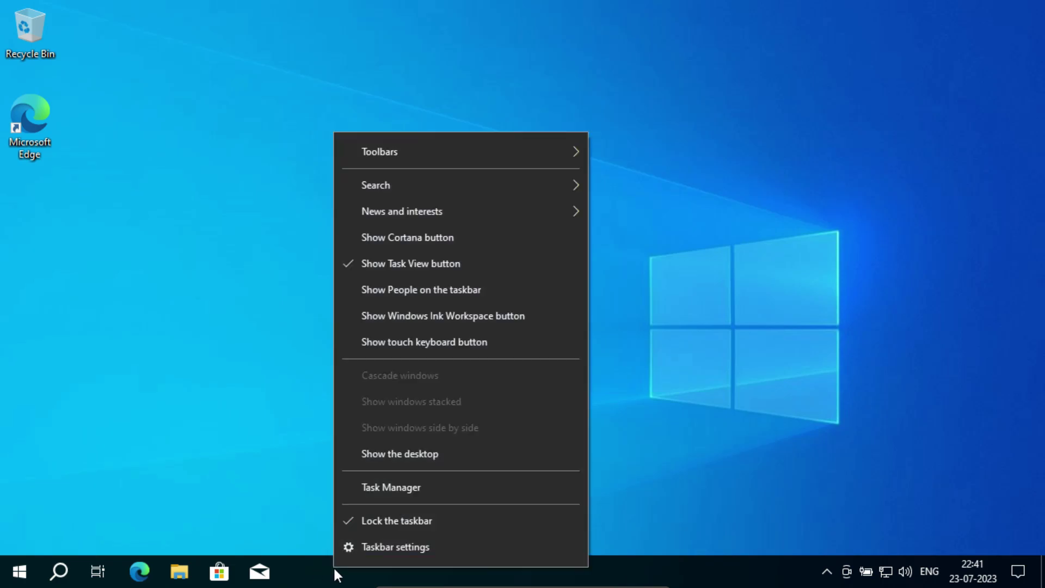
{"action": "left_click", "coordinate": [412, 549]}
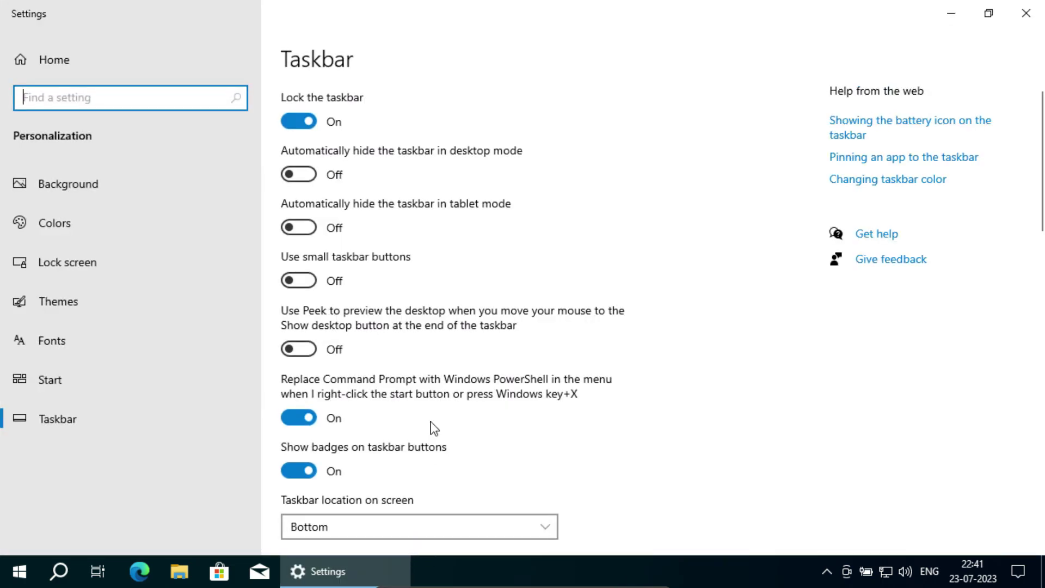
{"action": "scroll", "coordinate": [448, 400], "scroll_direction": "down", "scroll_amount": 8}
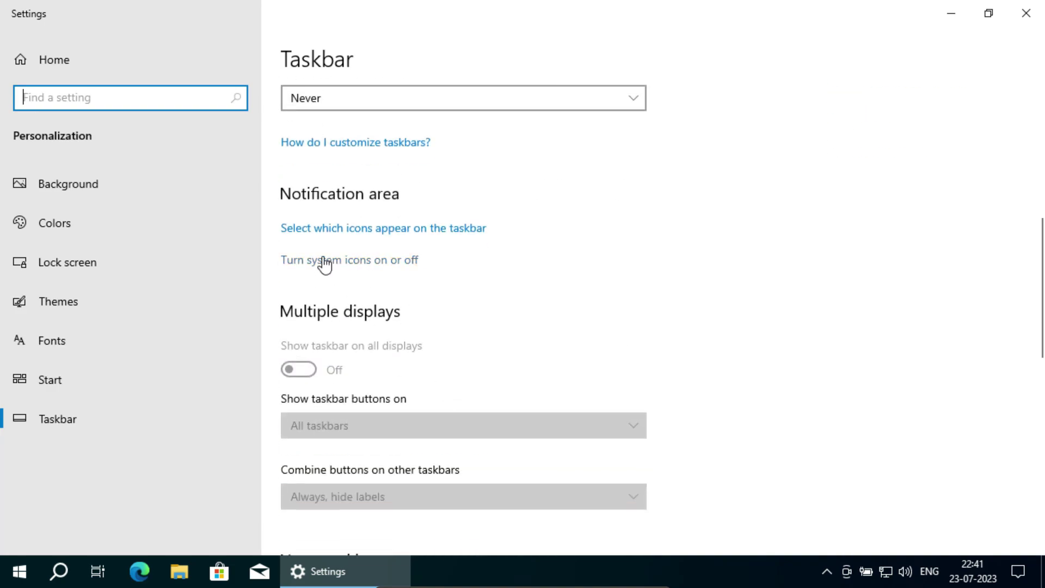
{"action": "left_click", "coordinate": [377, 260]}
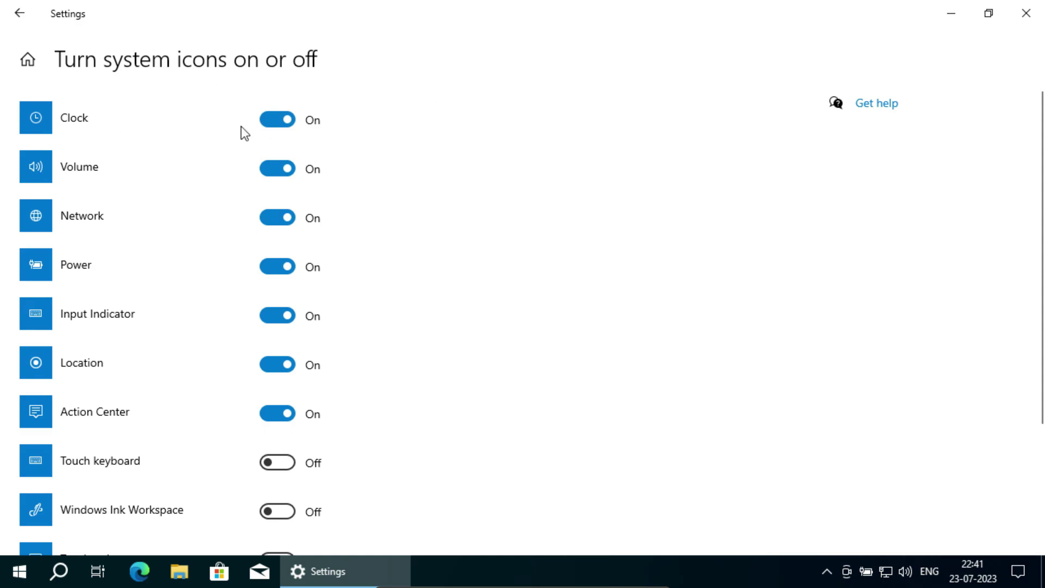
{"action": "left_click", "coordinate": [288, 124]}
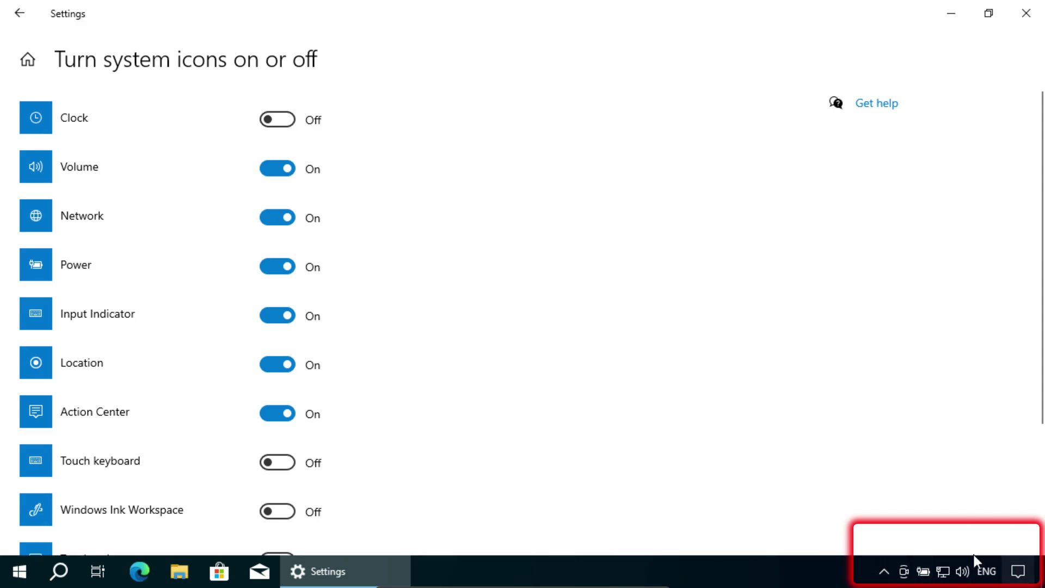
{"action": "left_click", "coordinate": [290, 124]}
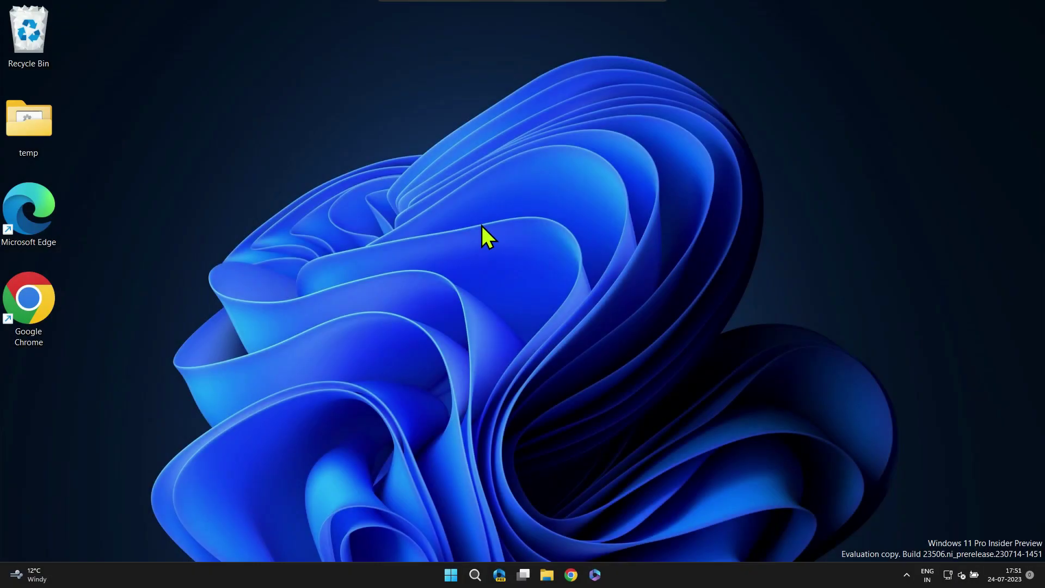
Hide time and date from the Windows 11 tray via Adjust date and time, then select the explanatory paragraph
{"action": "right_click", "coordinate": [1007, 576]}
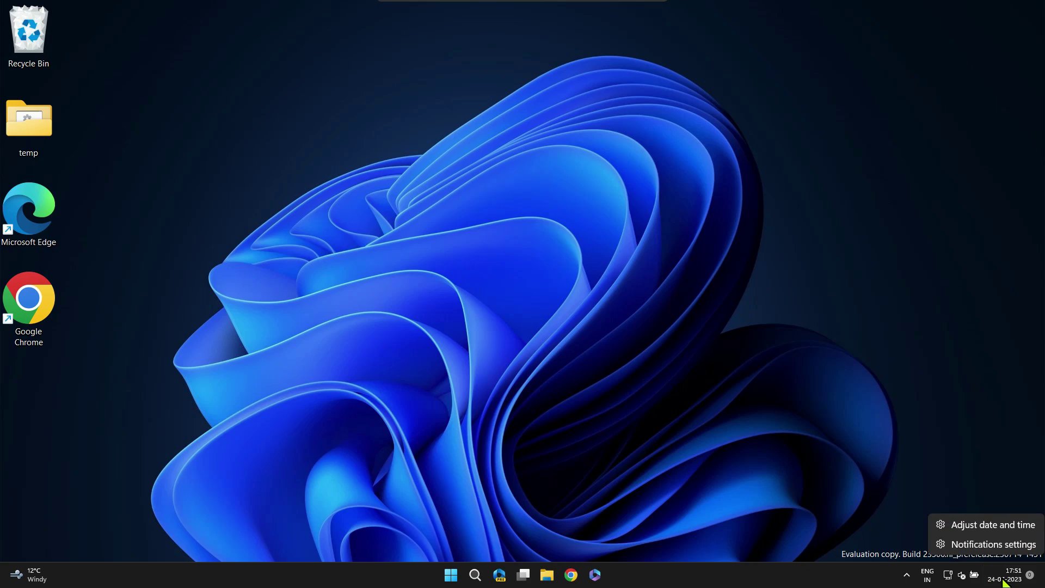
{"action": "left_click", "coordinate": [999, 528]}
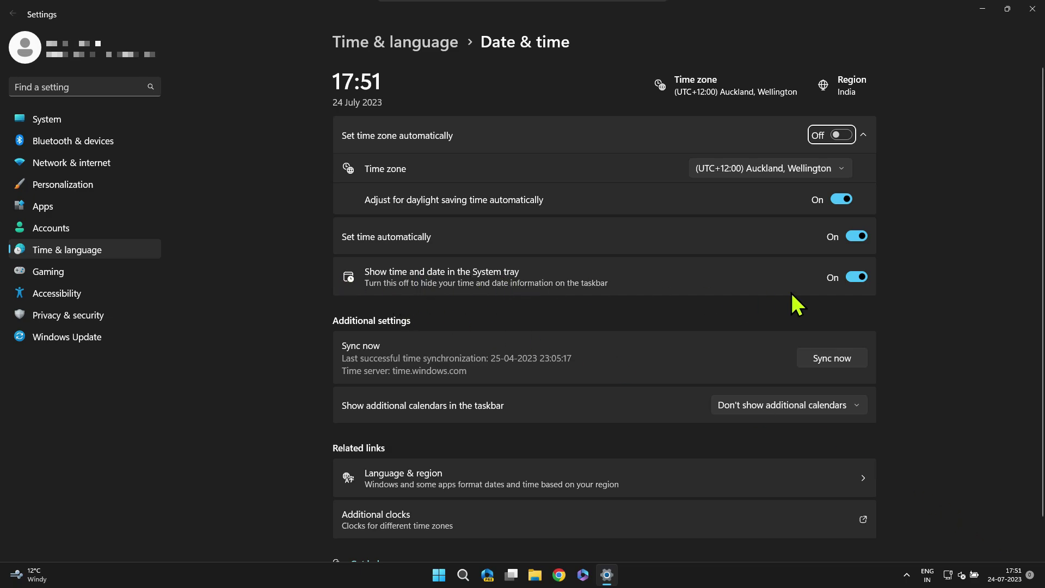
{"action": "left_click", "coordinate": [861, 281]}
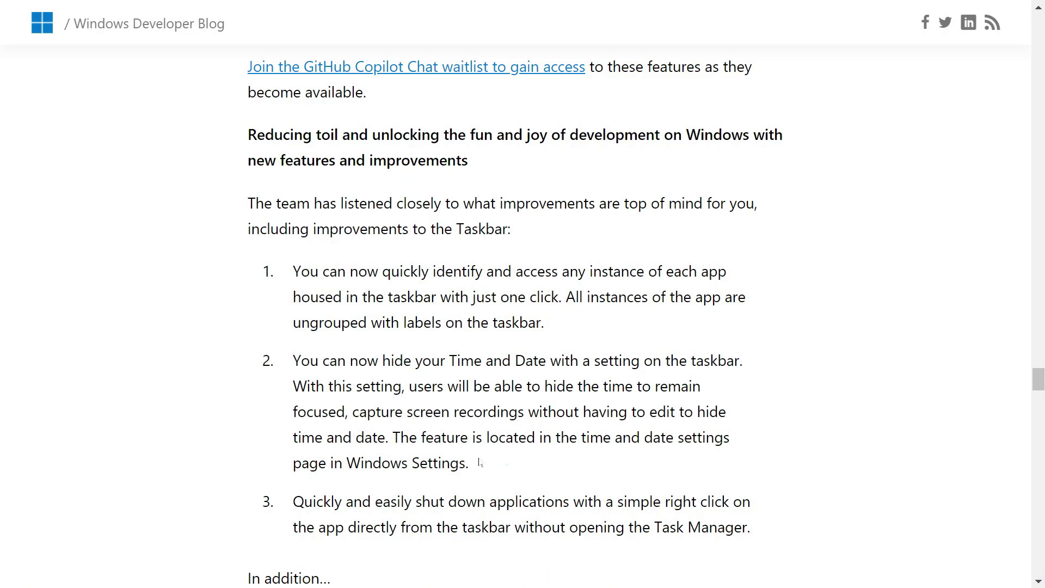
{"action": "triple_click", "coordinate": [479, 463]}
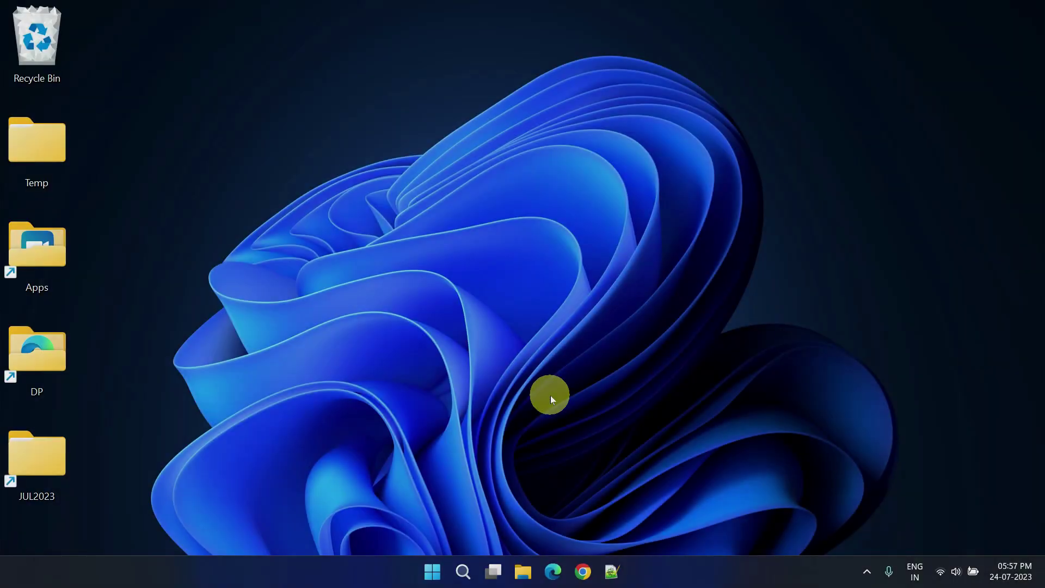
Search Windows for 'region' and open the Region Control panel
{"action": "left_click", "coordinate": [464, 571]}
{"action": "type", "text": "reg"}
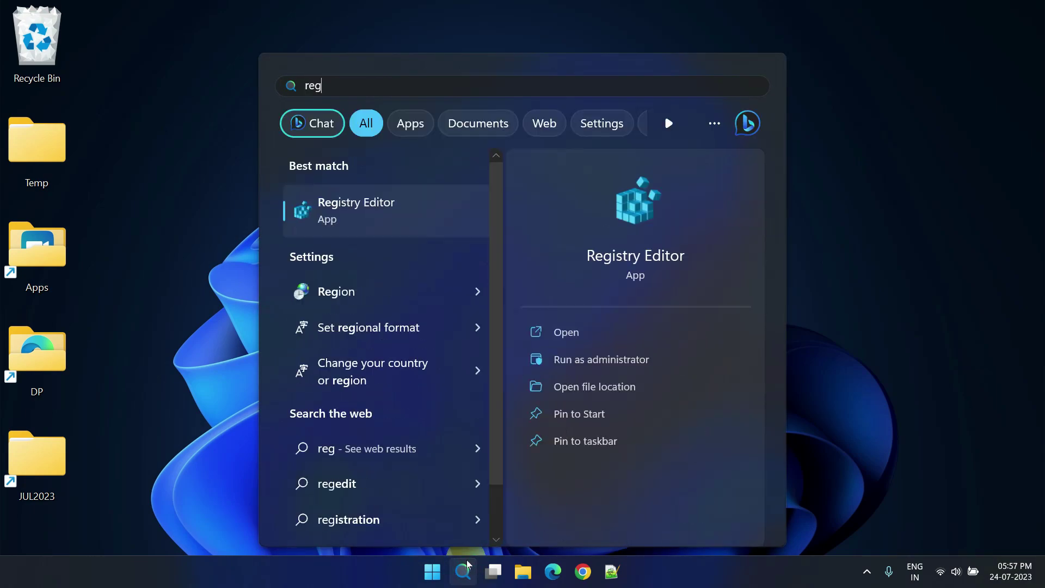
{"action": "type", "text": "ion"}
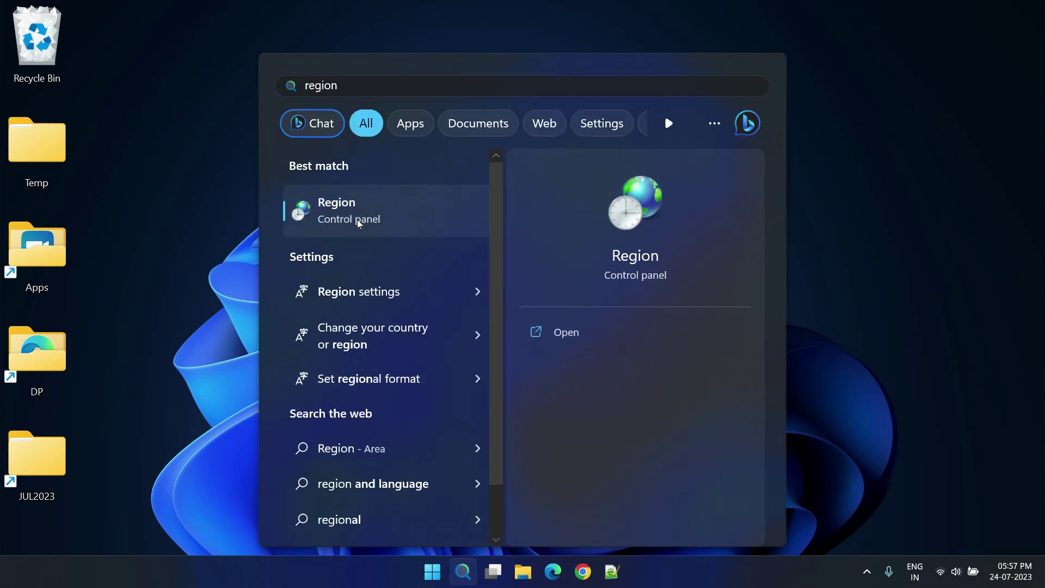
{"action": "left_click", "coordinate": [331, 210]}
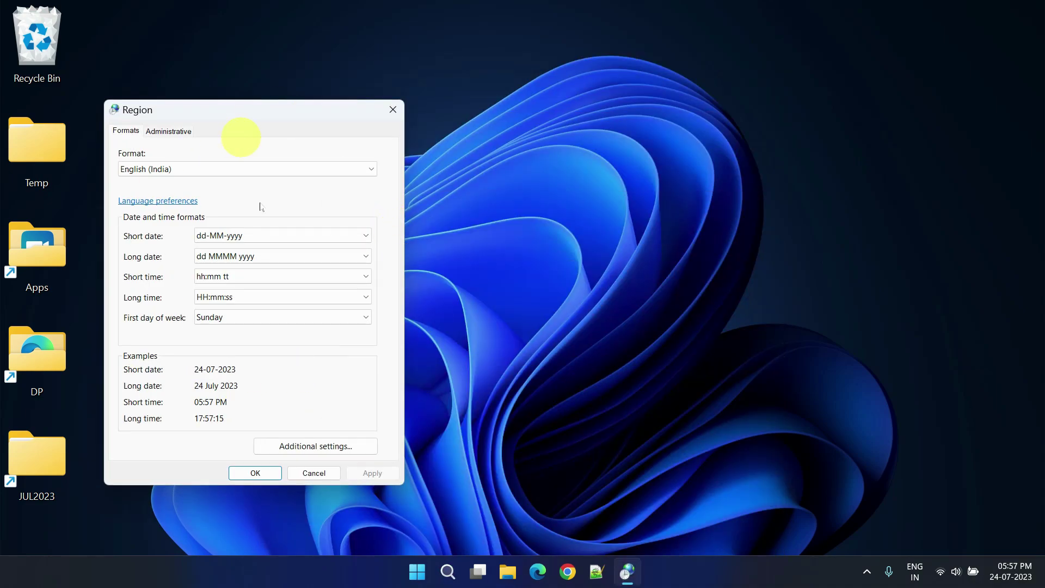
Set the Short time format to 's' (seconds only) in Customize Format and apply it
{"action": "left_click", "coordinate": [349, 447]}
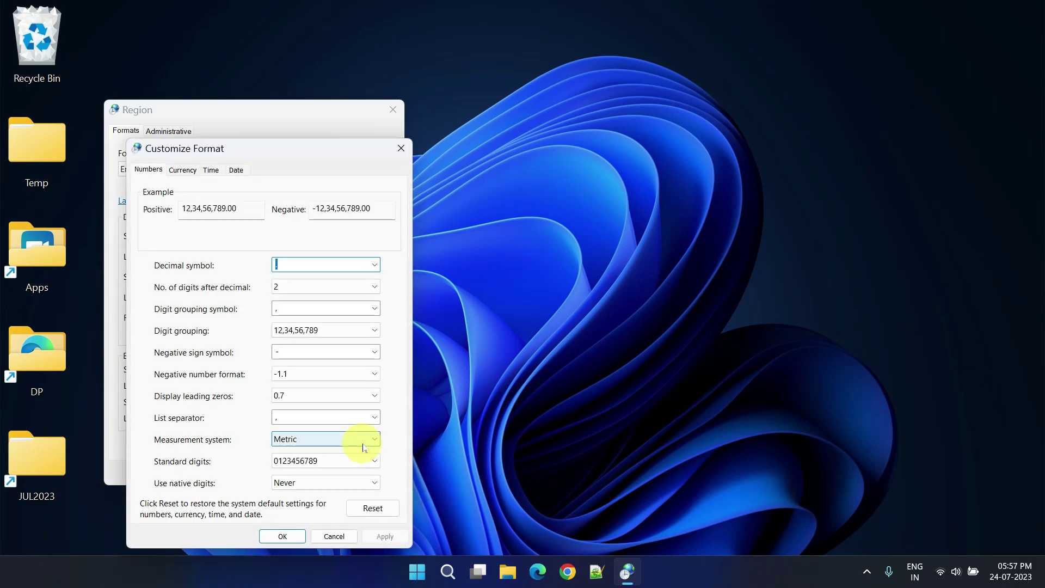
{"action": "left_click", "coordinate": [212, 170]}
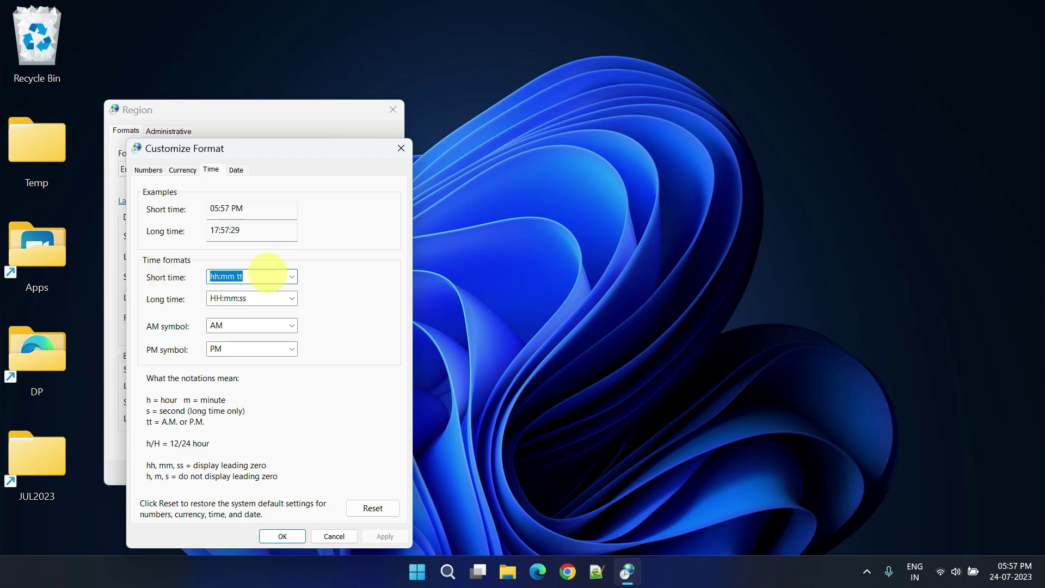
{"action": "type", "text": "s"}
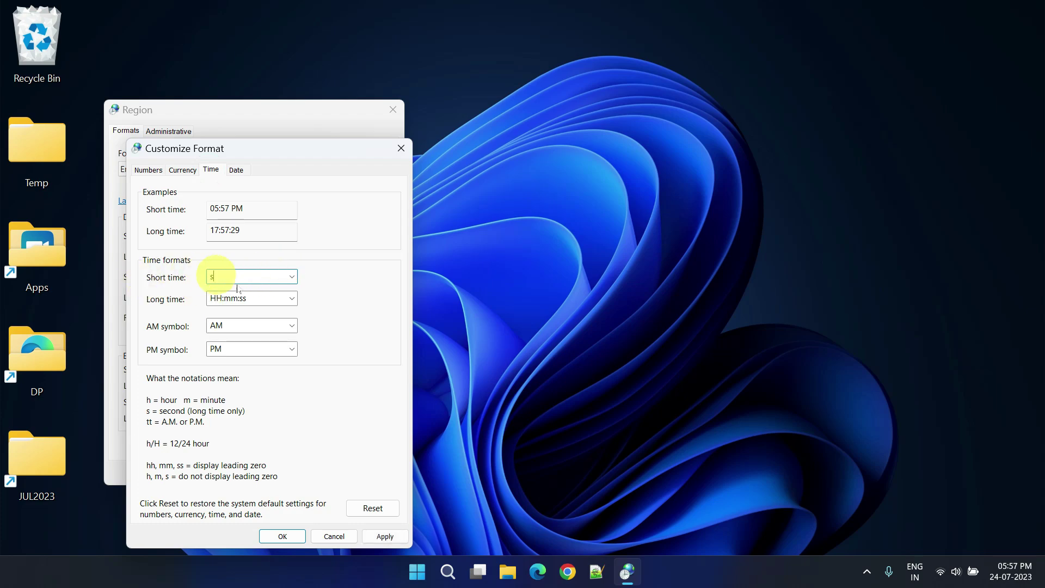
{"action": "left_click", "coordinate": [385, 536]}
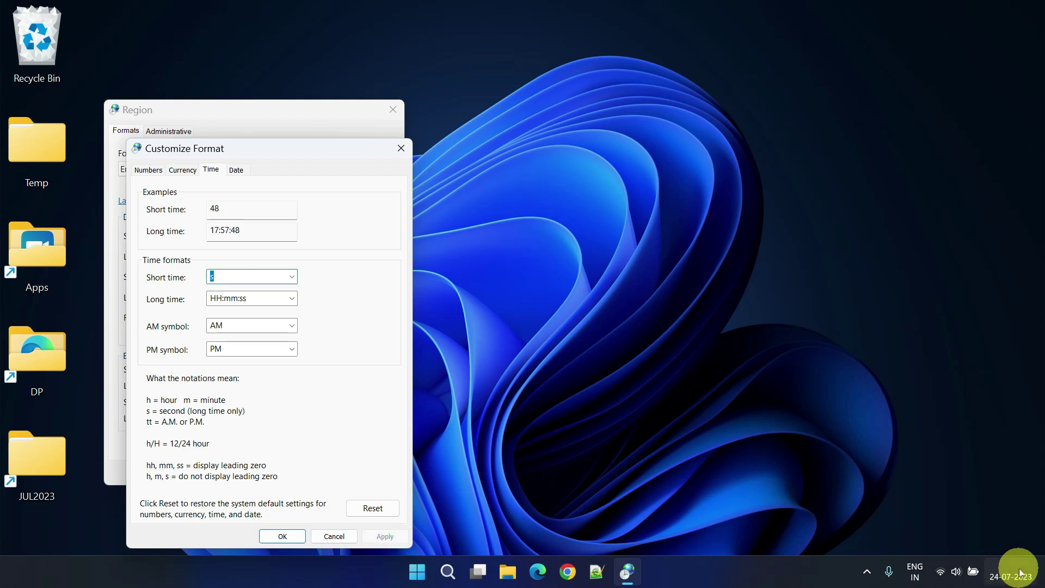
Set the Short date format to 'y' (year only) and apply it
{"action": "left_click", "coordinate": [239, 171]}
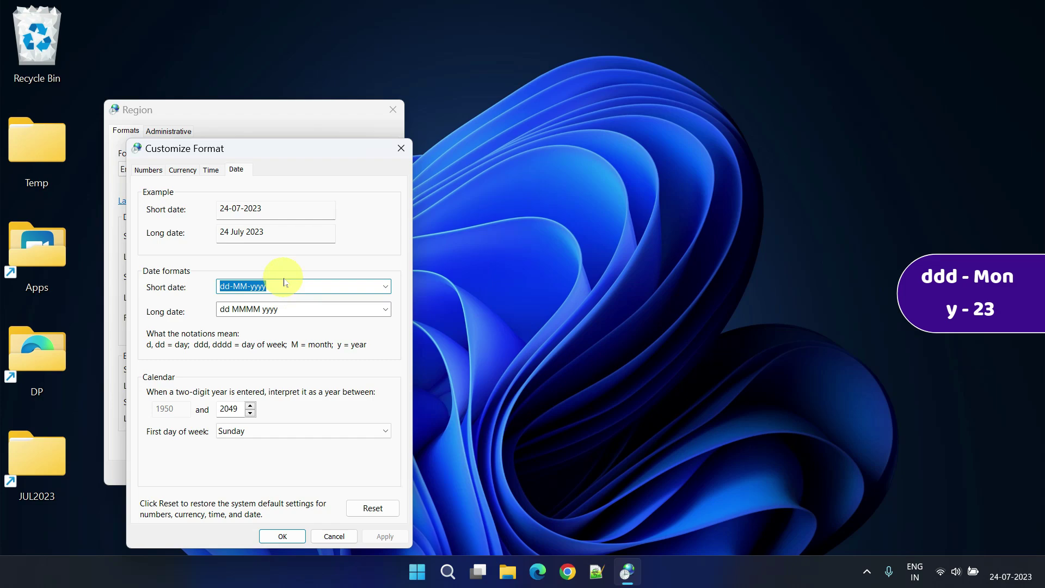
{"action": "type", "text": "y"}
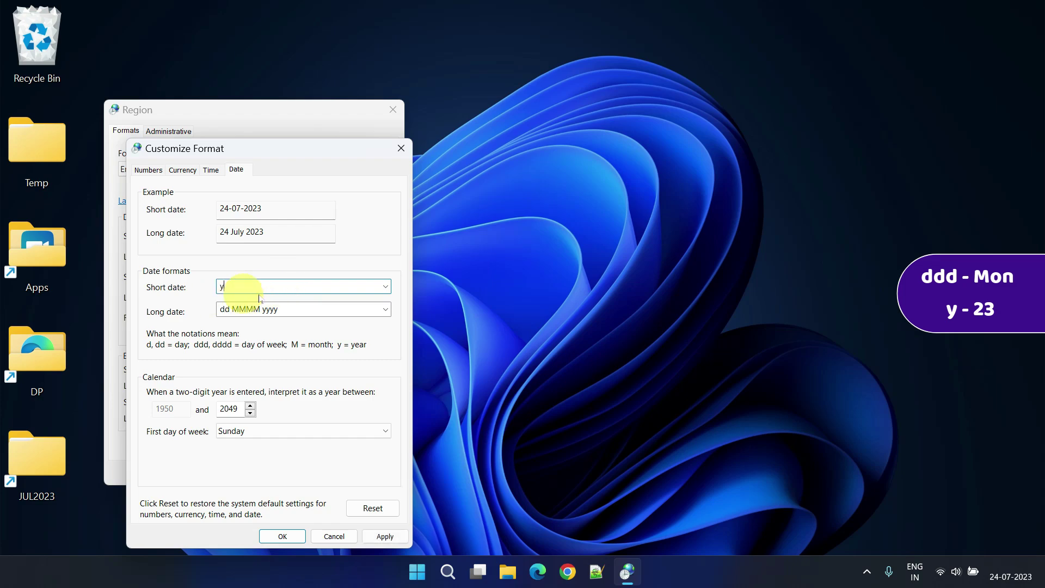
{"action": "left_click", "coordinate": [384, 537]}
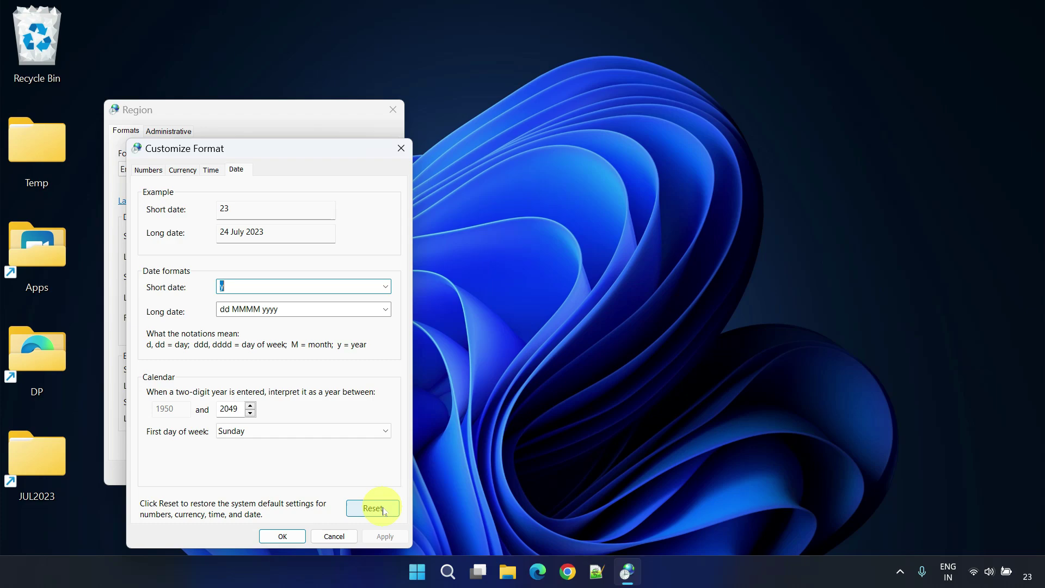
Confirm both the Customize Format and Region dialogs with OK, leaving the tray showing 23
{"action": "left_click", "coordinate": [283, 536]}
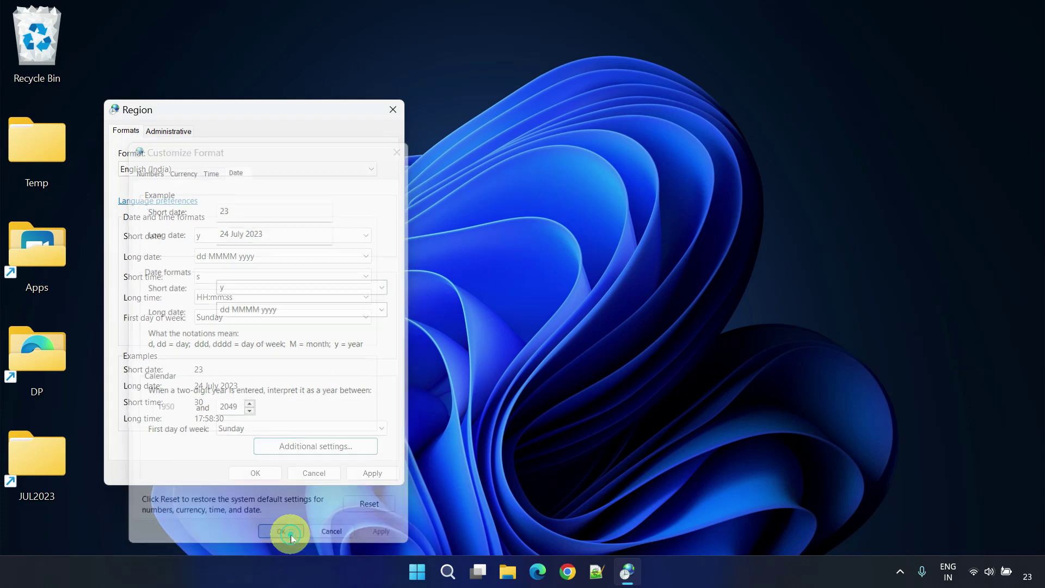
{"action": "left_click", "coordinate": [256, 473]}
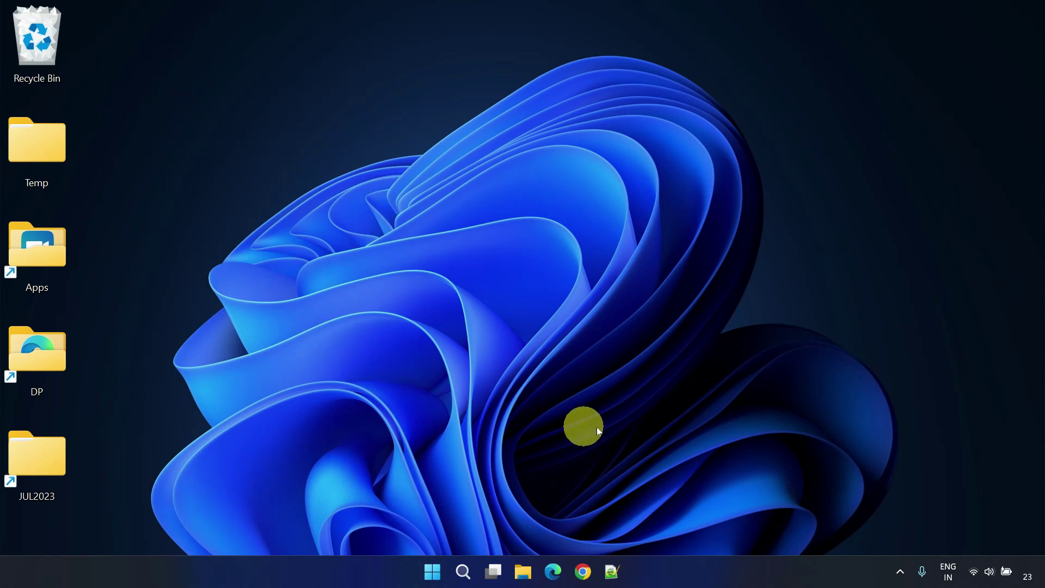